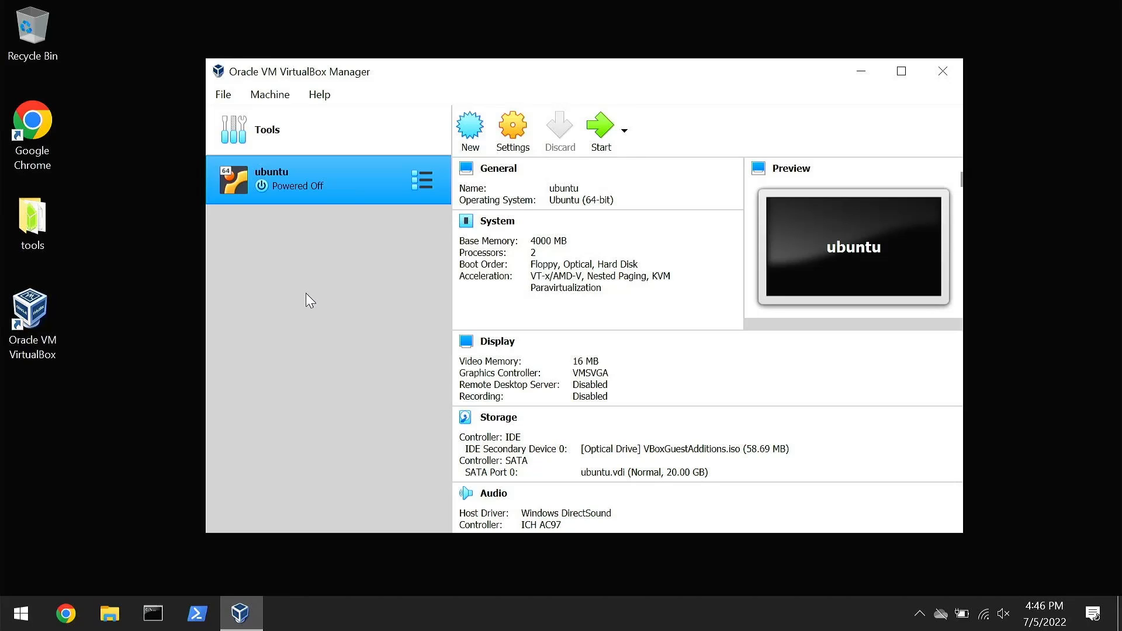
Take a snapshot of the ubuntu virtual machine named Default.
left_click(423, 184)
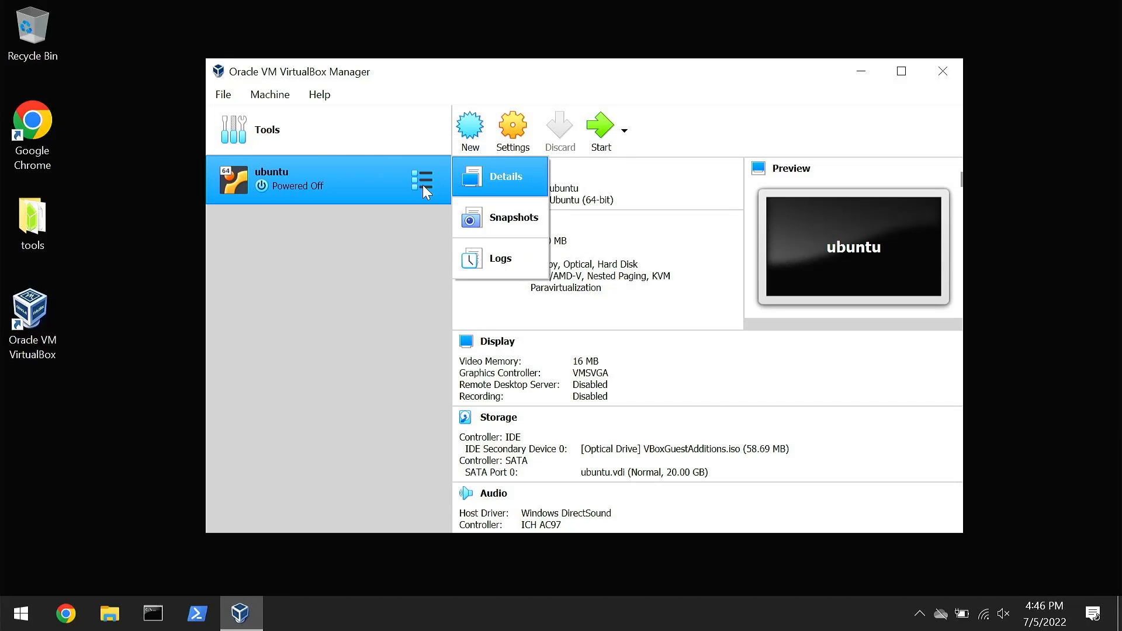
left_click(507, 215)
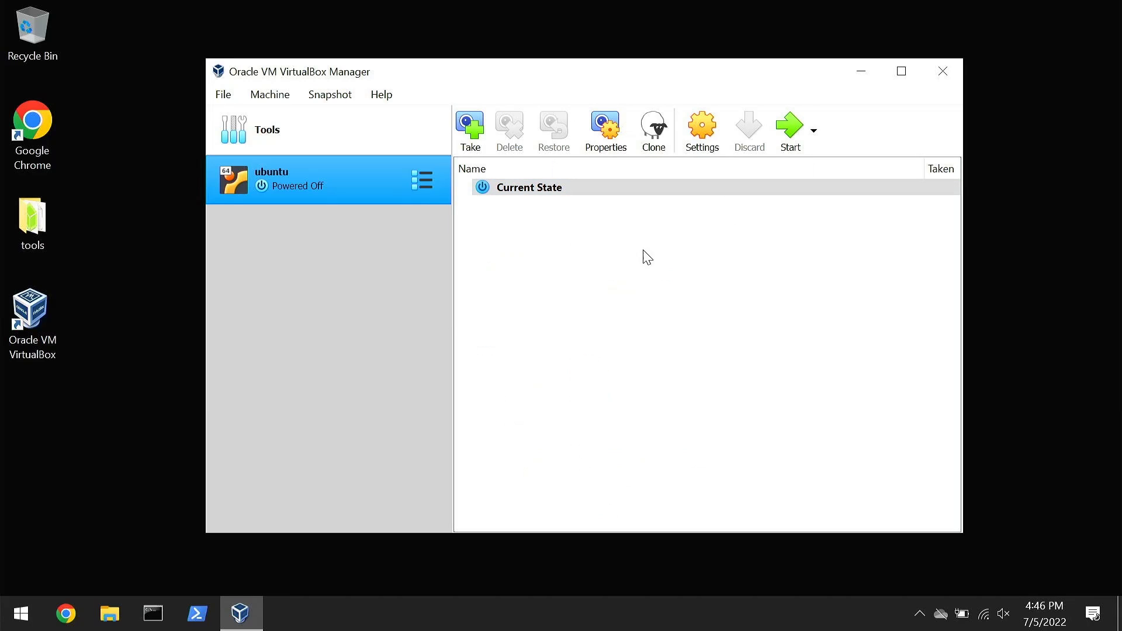
left_click(475, 133)
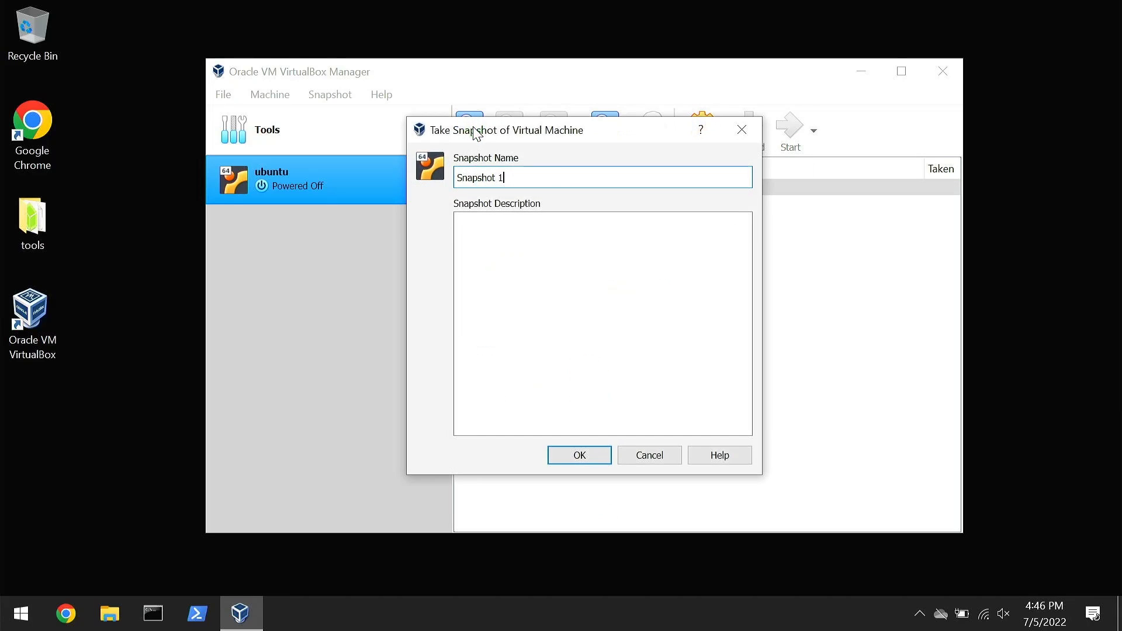
left_click(544, 173)
key("BackSpace")
key("BackSpace")
key("BackSpace")
key("BackSpace")
key("BackSpace")
key("BackSpace")
key("BackSpace")
key("BackSpace")
key("BackSpace")
key("BackSpace")
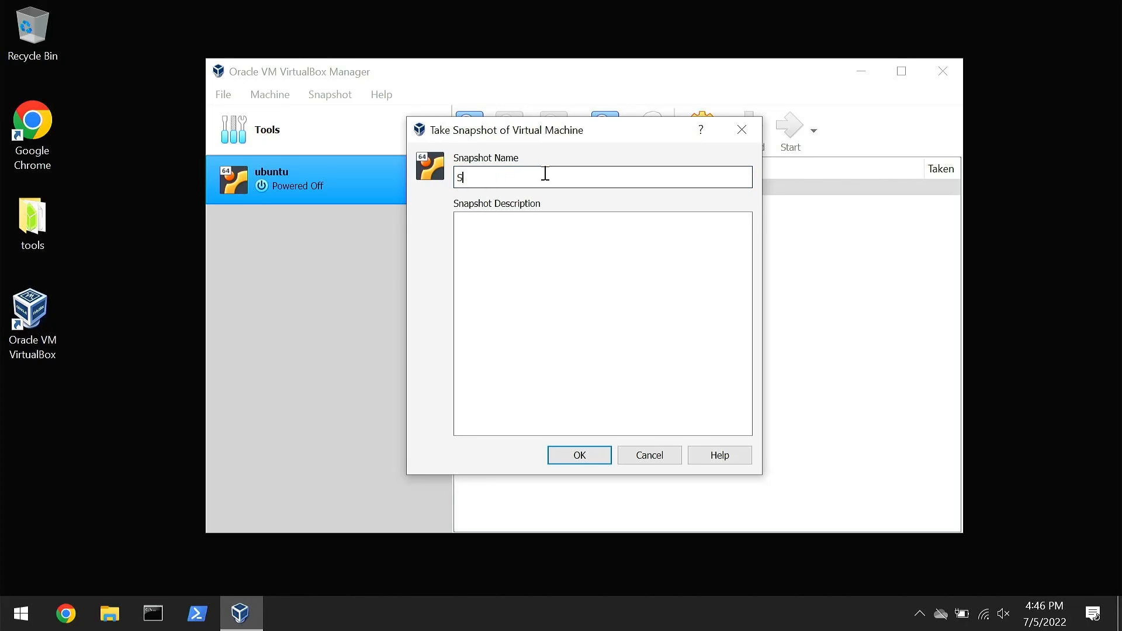
type("Default")
left_click(578, 455)
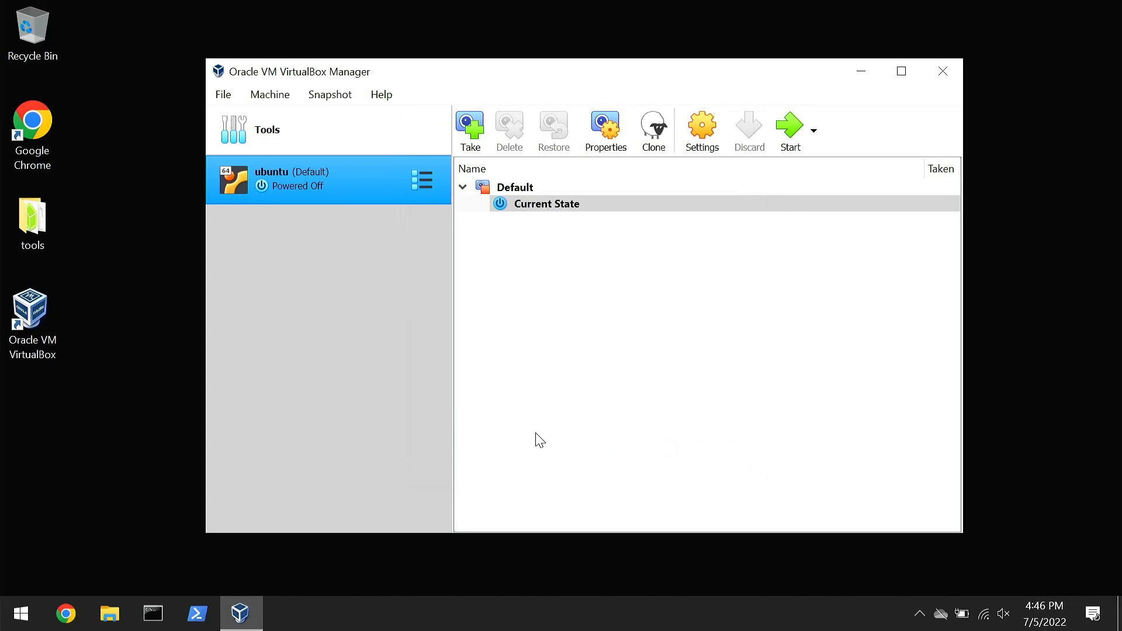
right_click(523, 190)
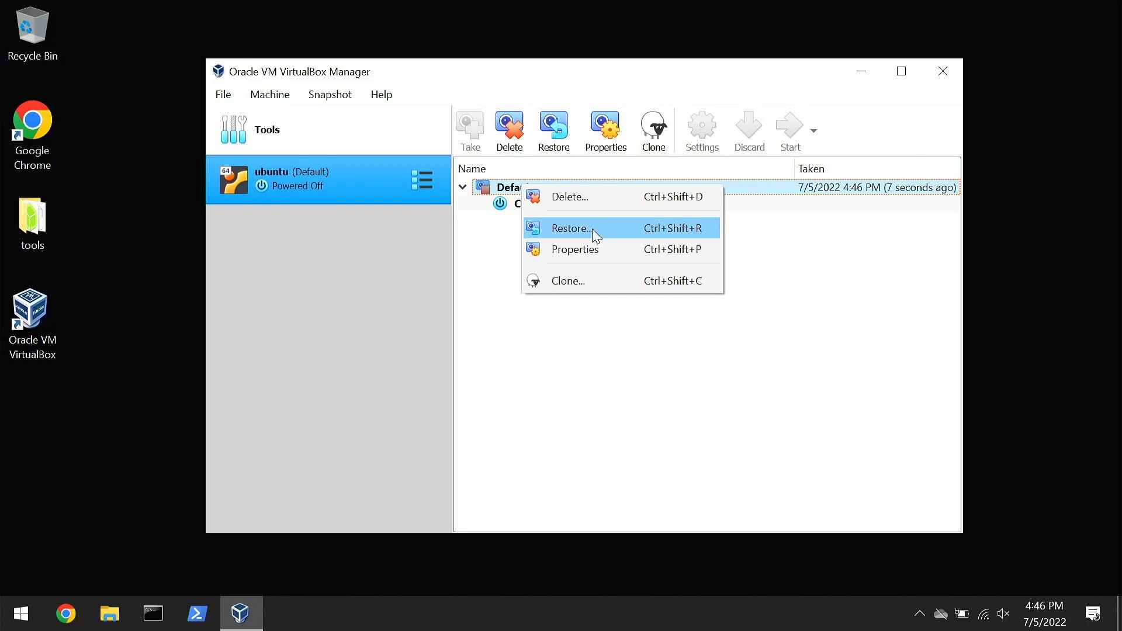
left_click(668, 359)
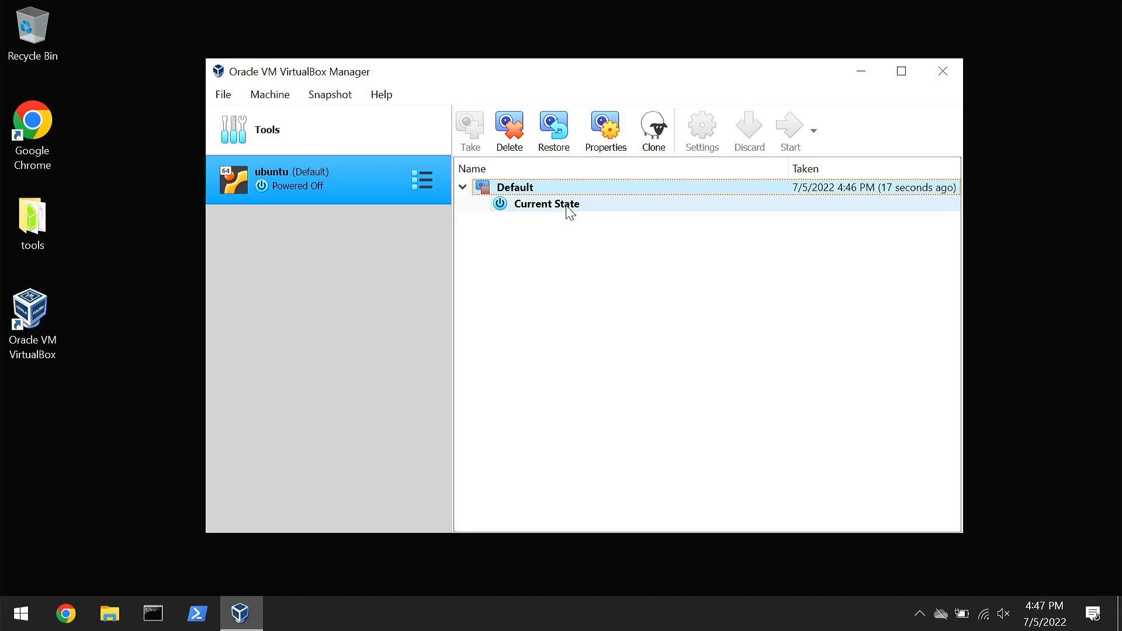
Start an appliance export with the ubuntu virtual machine selected and proceed to the appliance settings.
left_click(224, 97)
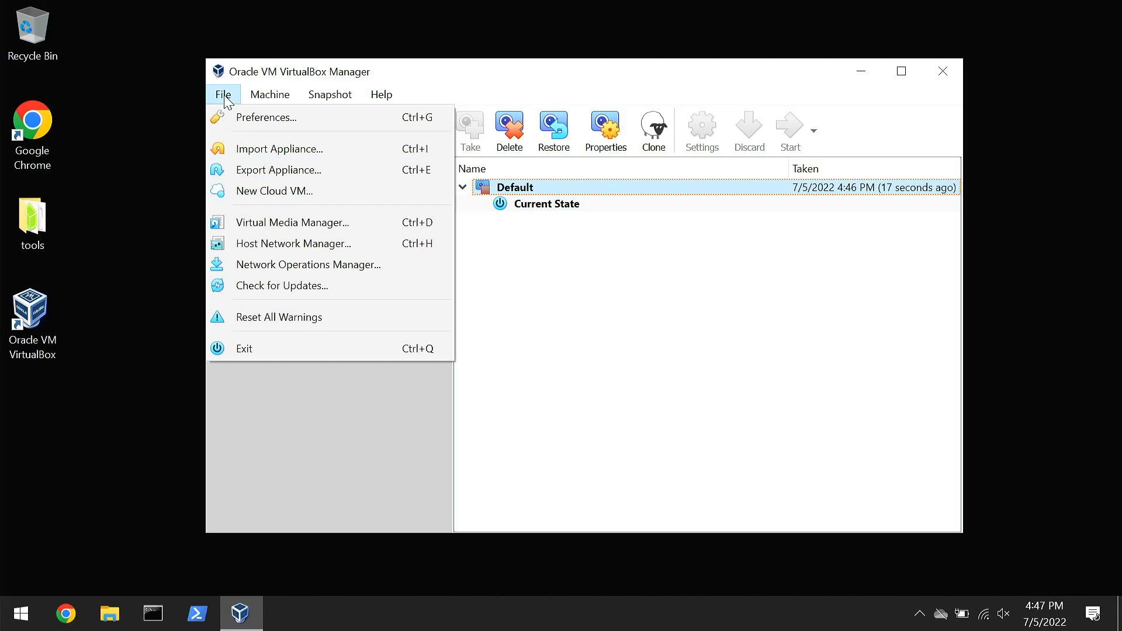
mouse_move(270, 95)
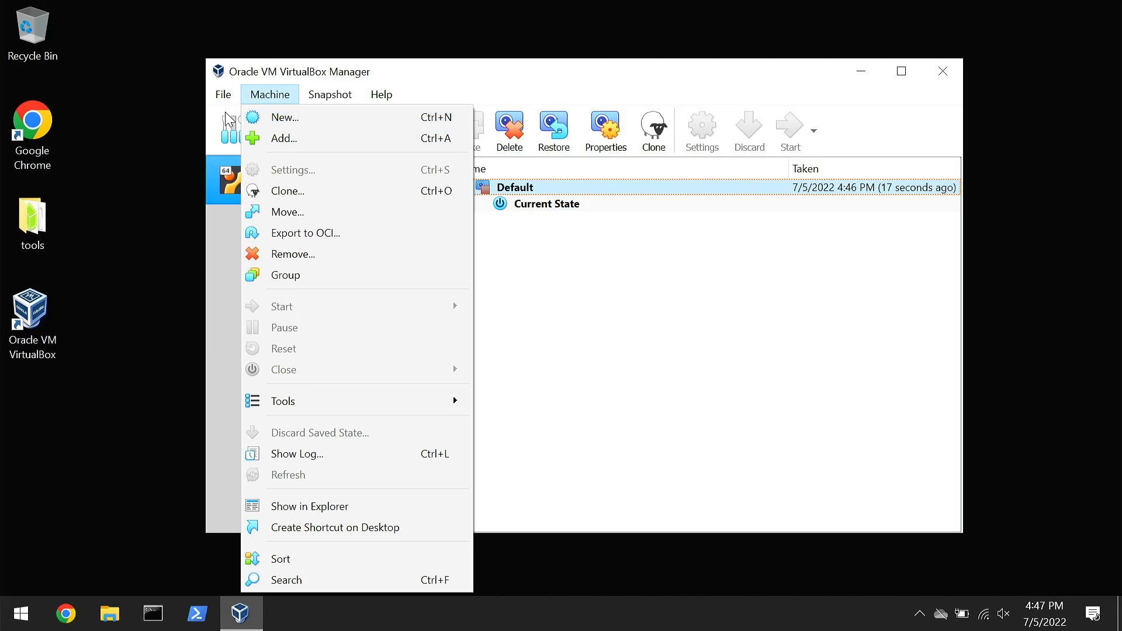
mouse_move(223, 94)
left_click(246, 168)
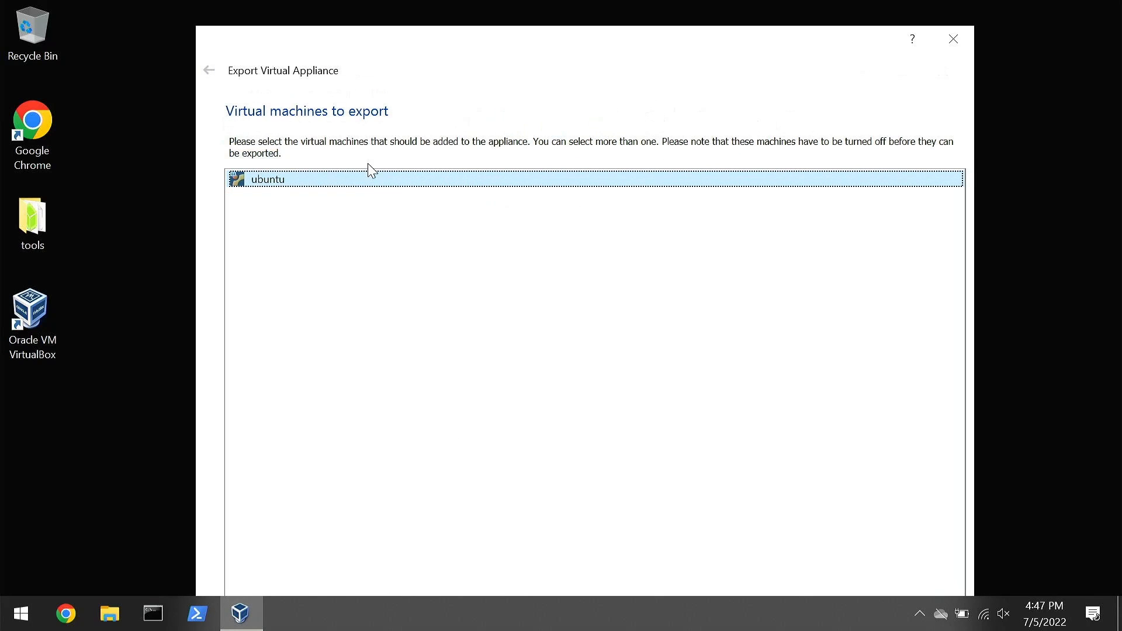
left_click_drag(536, 47, 514, 7)
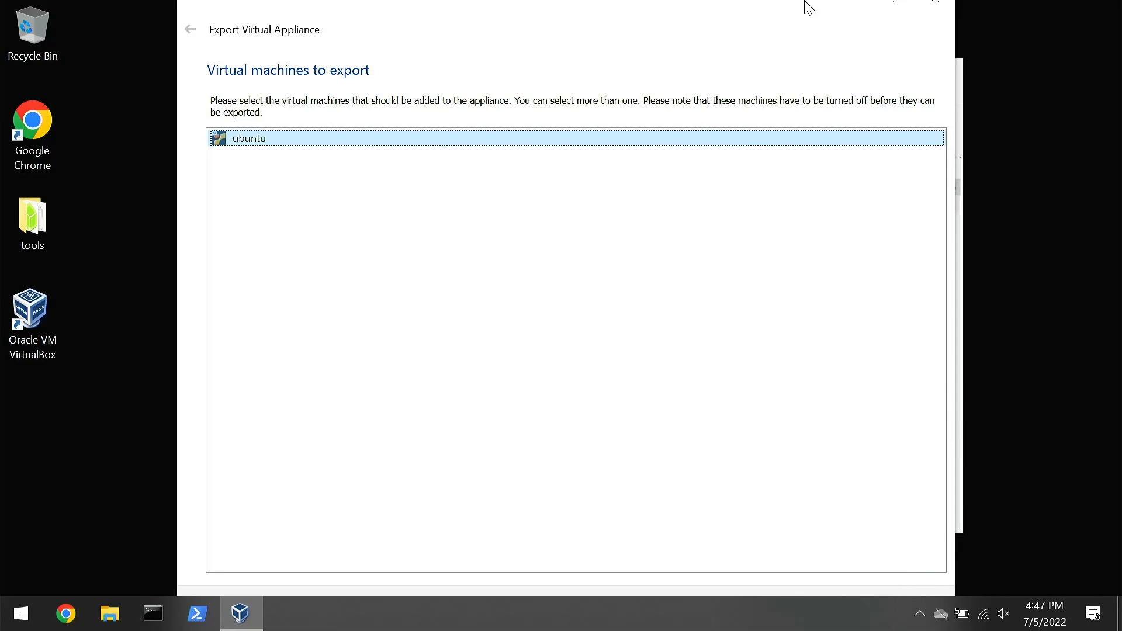
left_click_drag(807, 7, 630, 16)
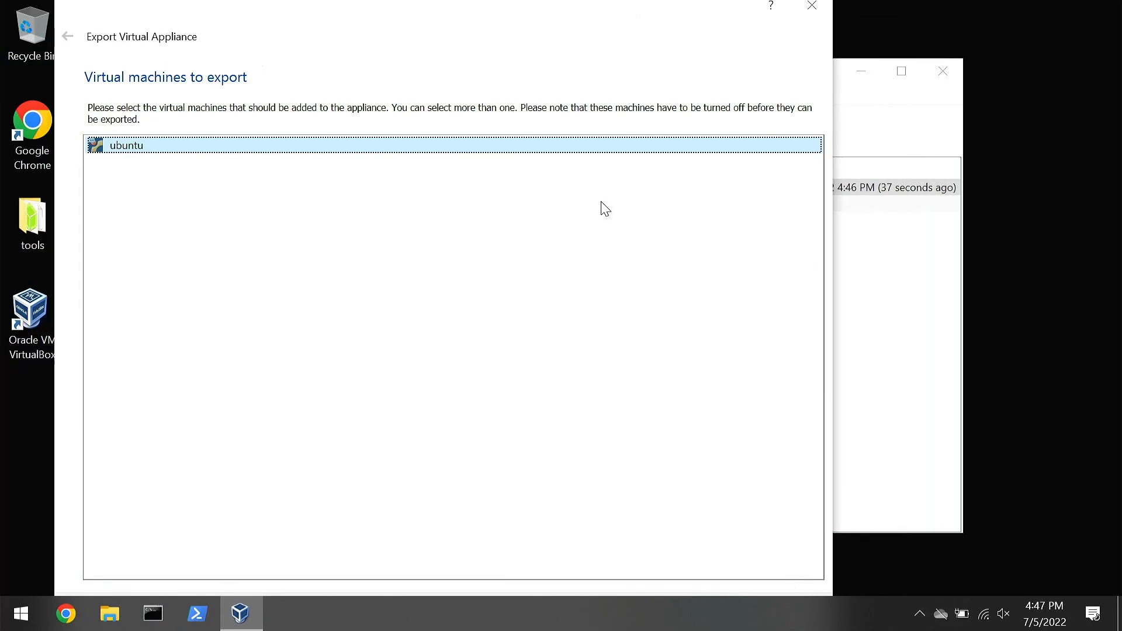
key("Return")
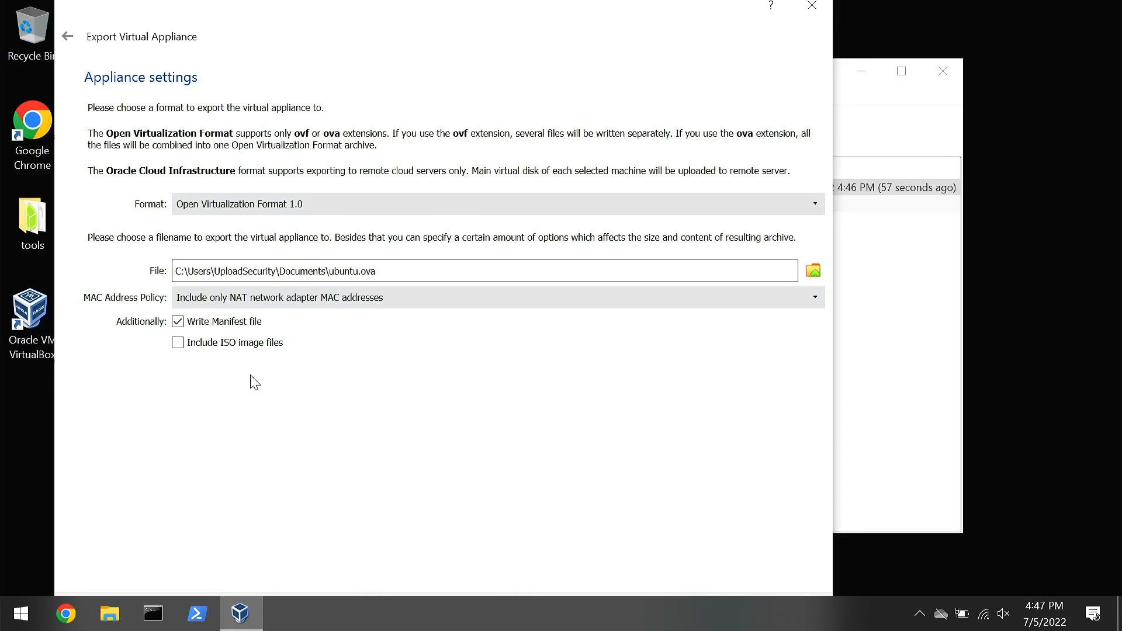
Include the ISO image files and export the appliance to ubuntu.ova in Open Virtualization Format 1.0.
left_click(182, 337)
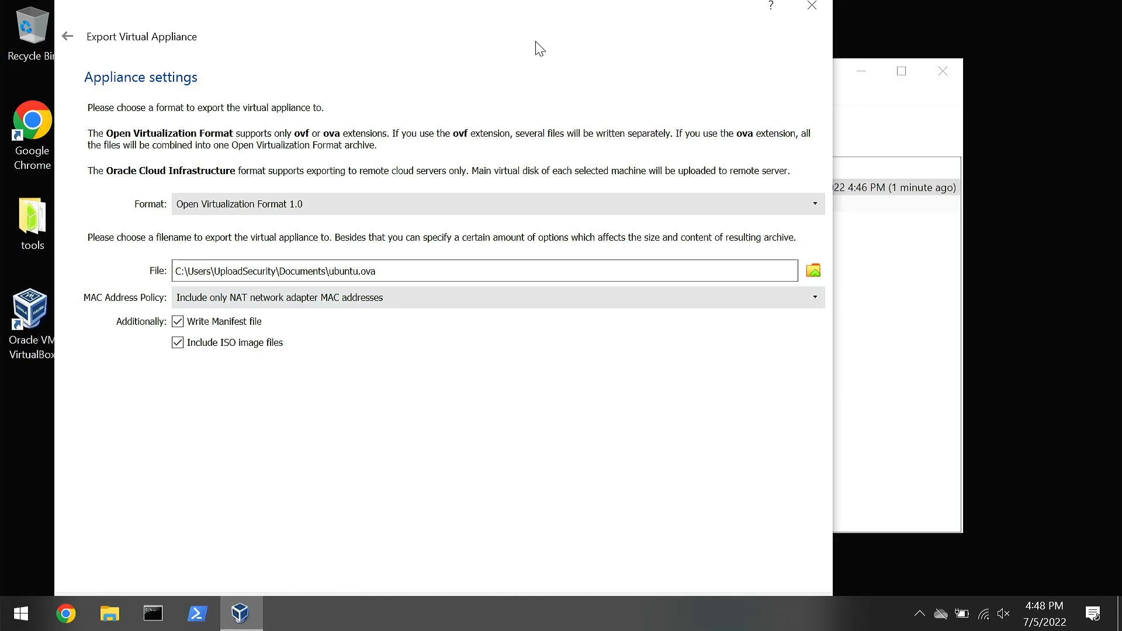
left_click_drag(516, 15, 543, 7)
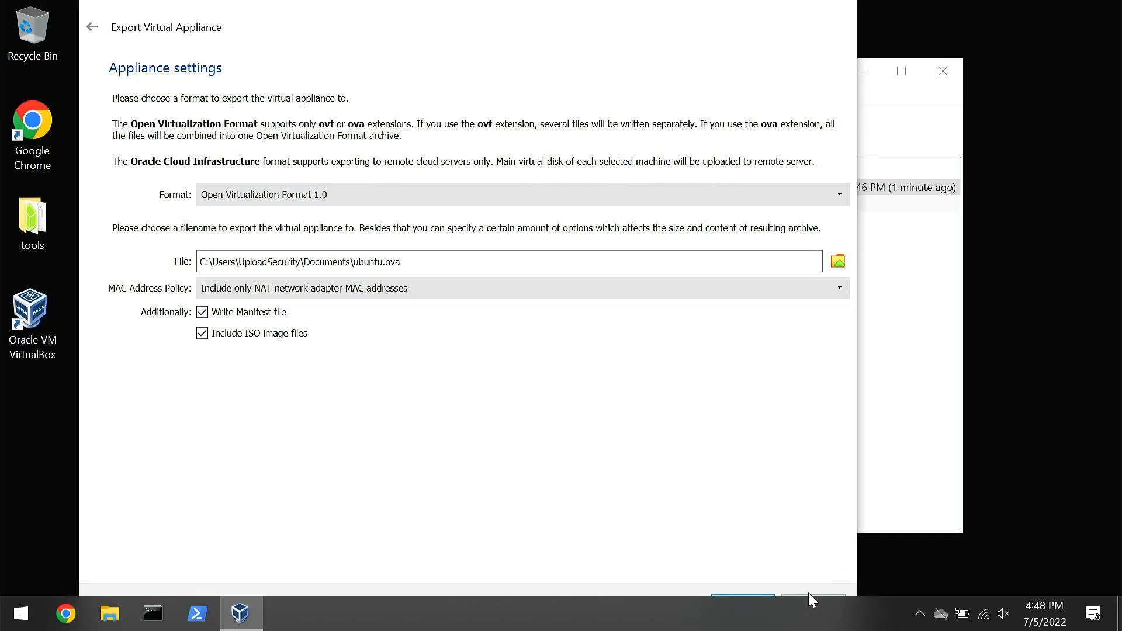
key("Return")
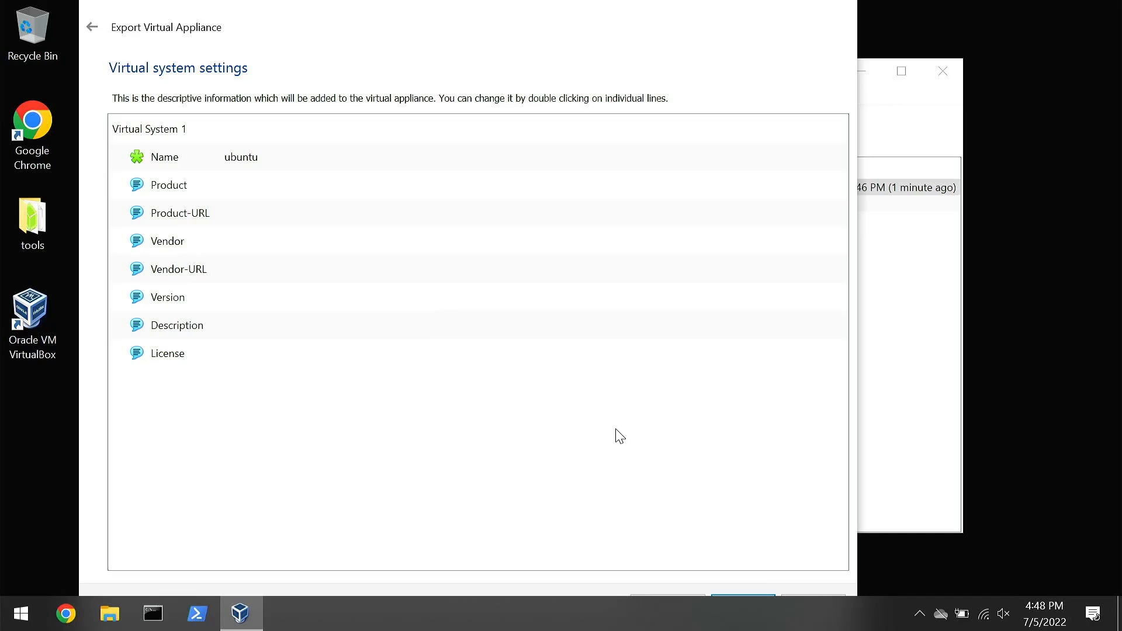
key("Return")
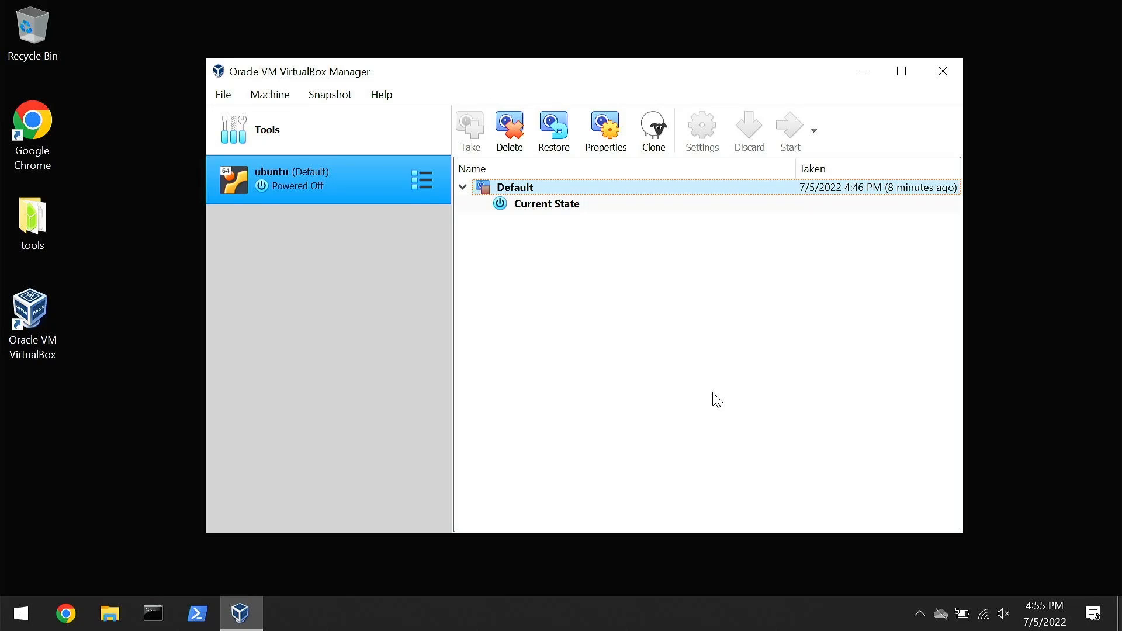
Switch to Google Chrome and search the web for "windows dev vm".
double_click(49, 118)
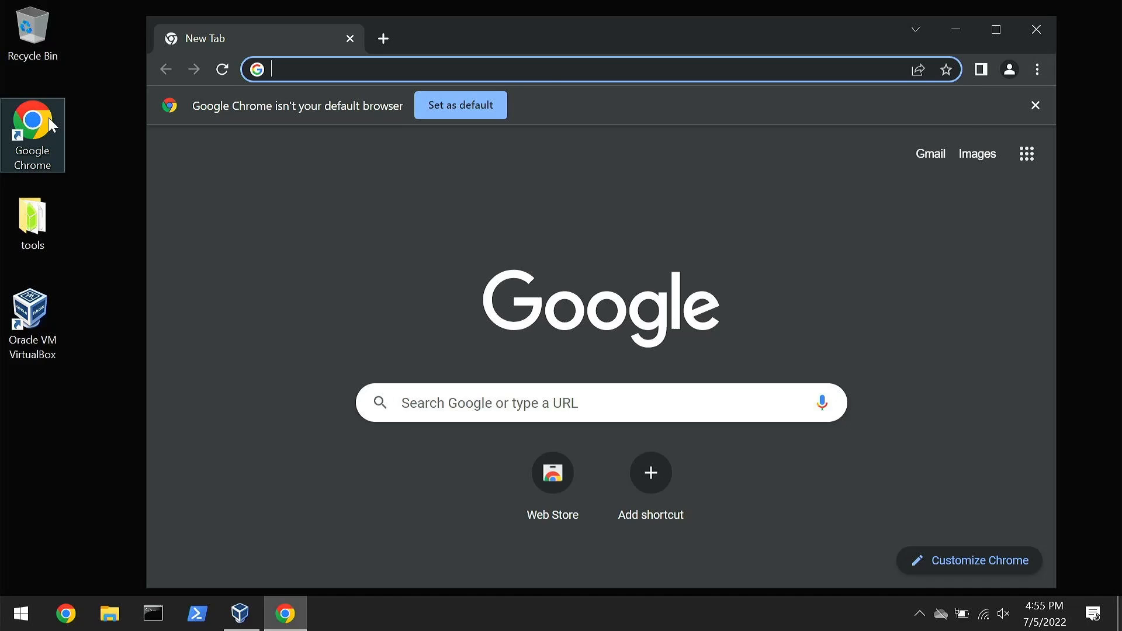
type("windows dev vm")
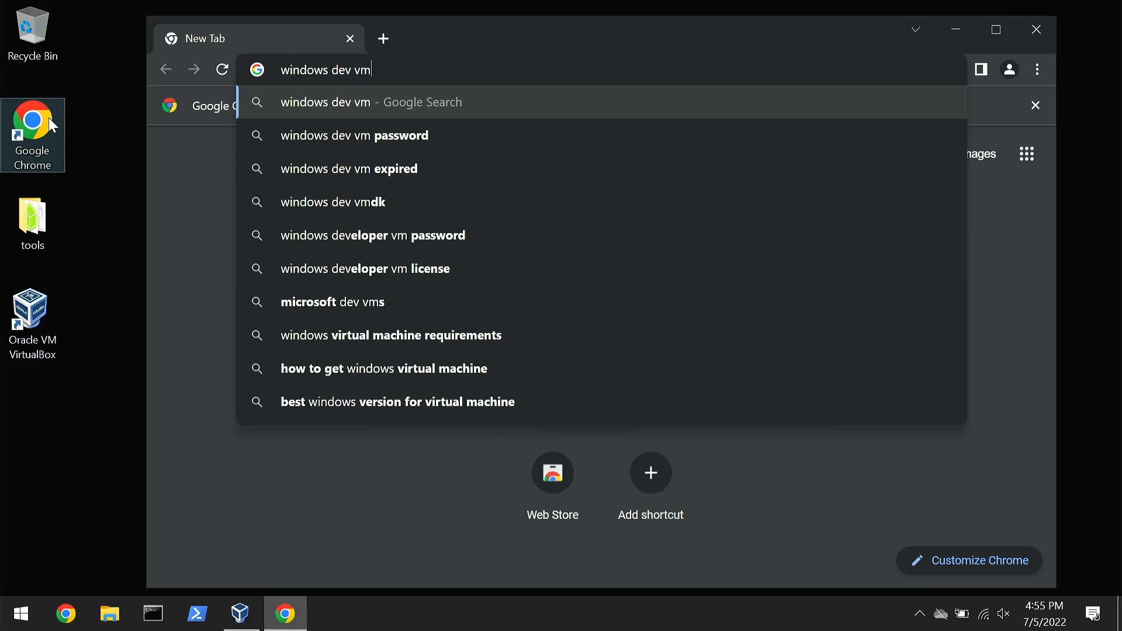
key("Return")
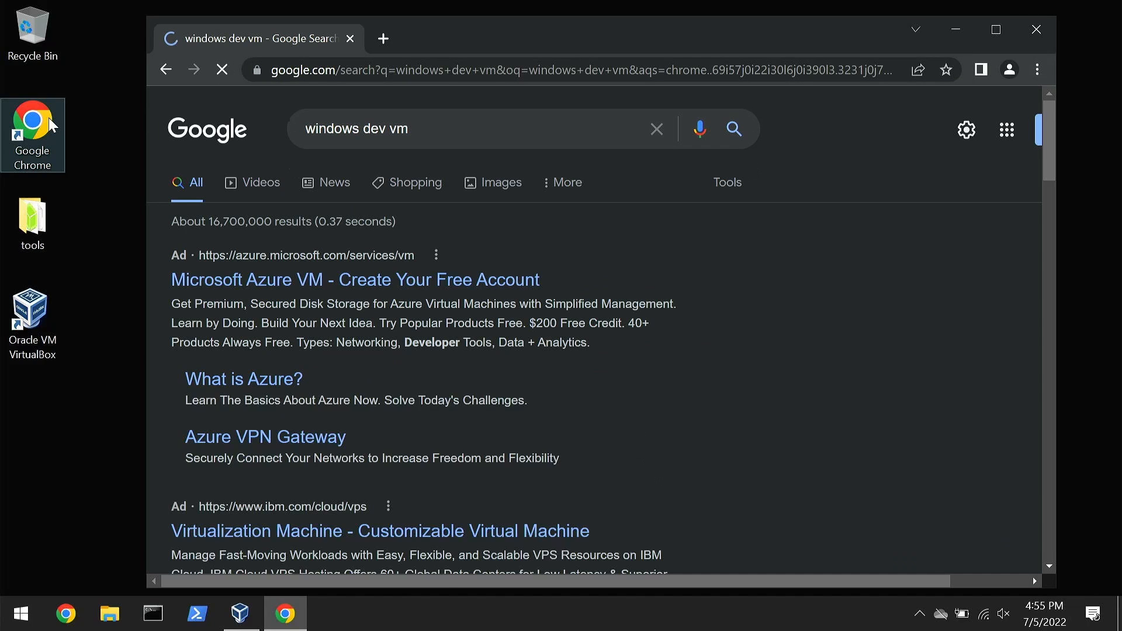
Open Microsoft Developer's "Download a Windows virtual machine" result and download the VirtualBox package.
scroll(399, 306, "down", 3)
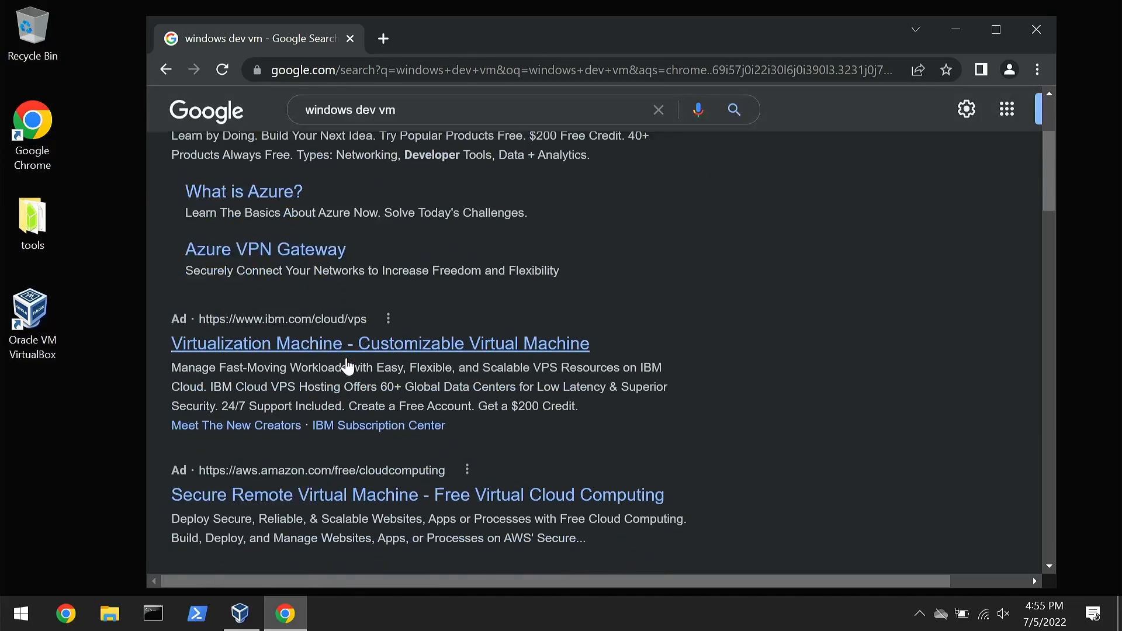
scroll(374, 351, "down", 6)
left_click(367, 274)
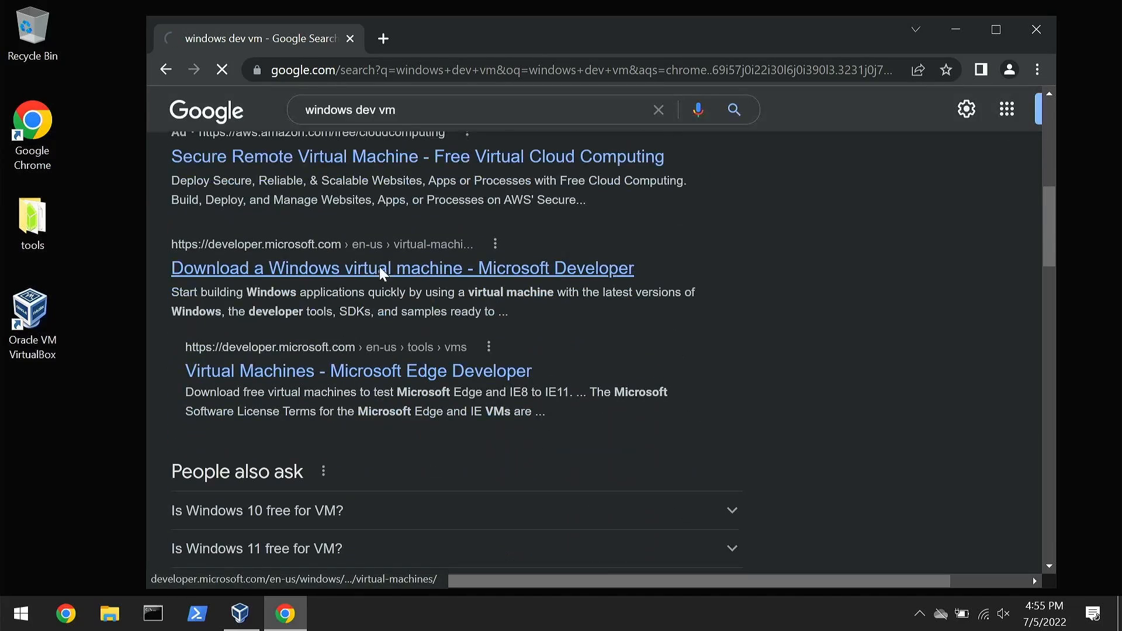
scroll(488, 231, "down", 4)
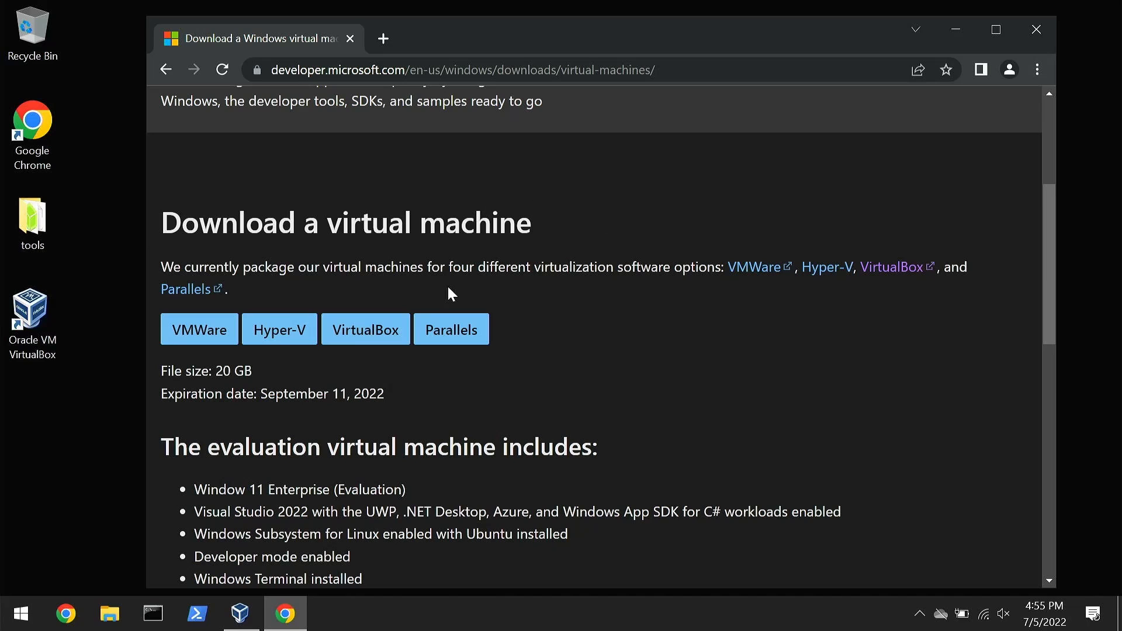
left_click(360, 332)
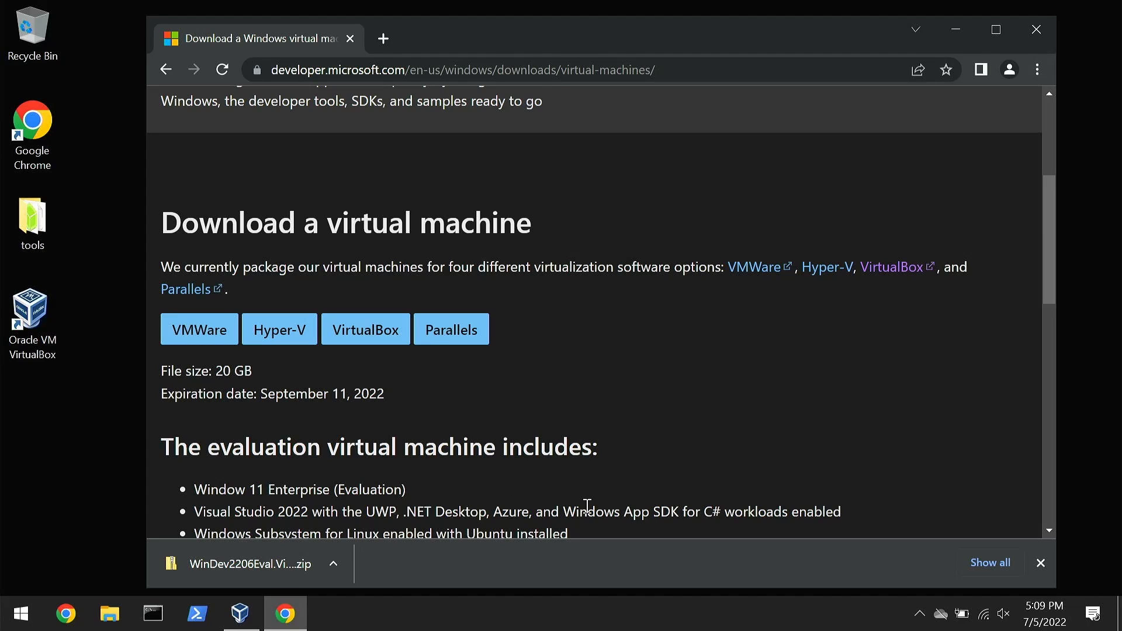
Extract the downloaded WinDev2206Eval.VirtualBox archive to its default folder in Downloads and close the Explorer and browser windows.
left_click(263, 571)
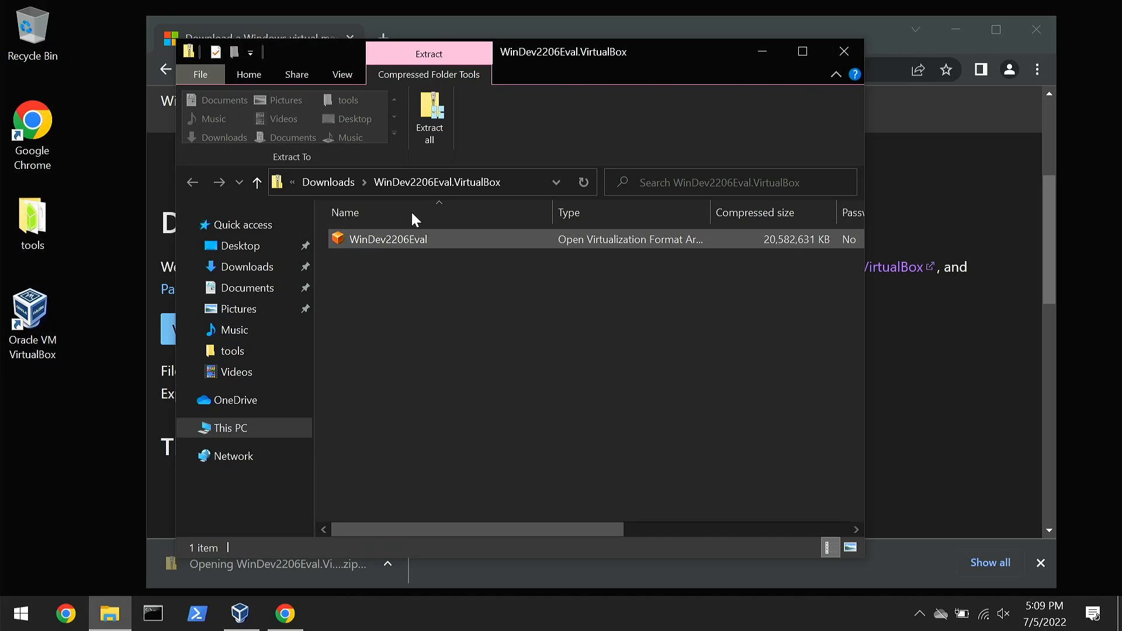
left_click(430, 128)
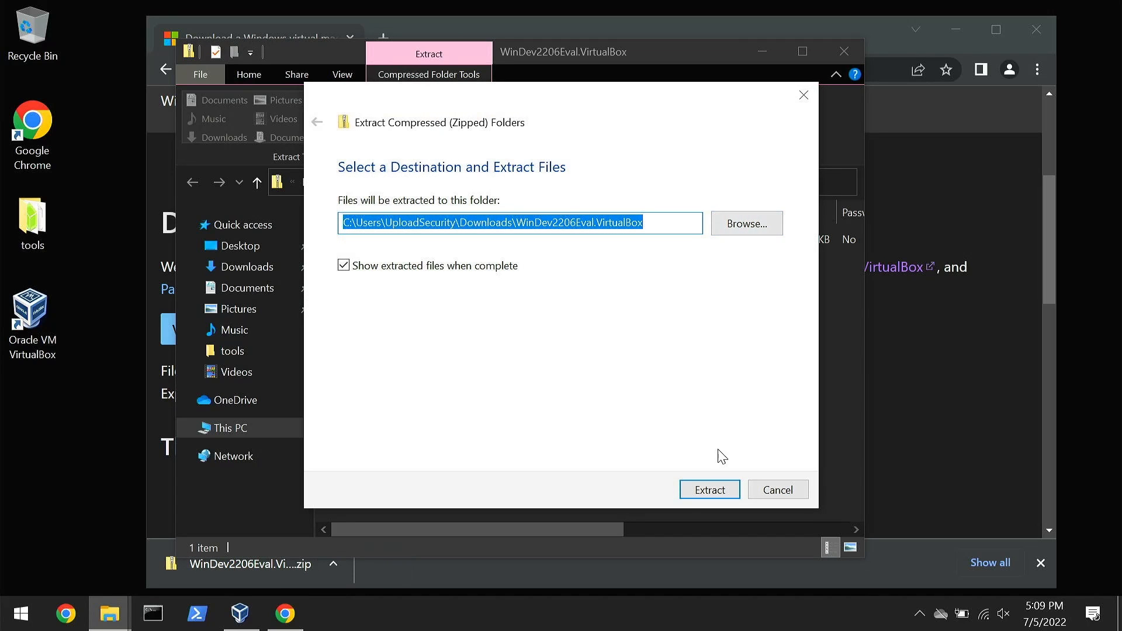
left_click(716, 490)
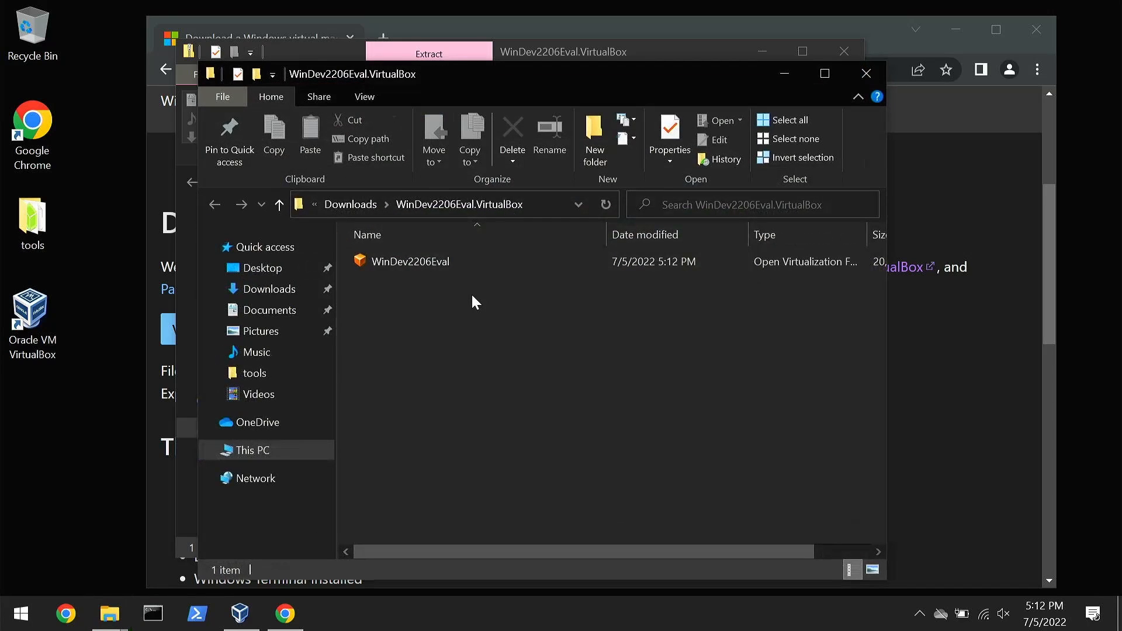
left_click(866, 73)
left_click(844, 52)
left_click(1034, 30)
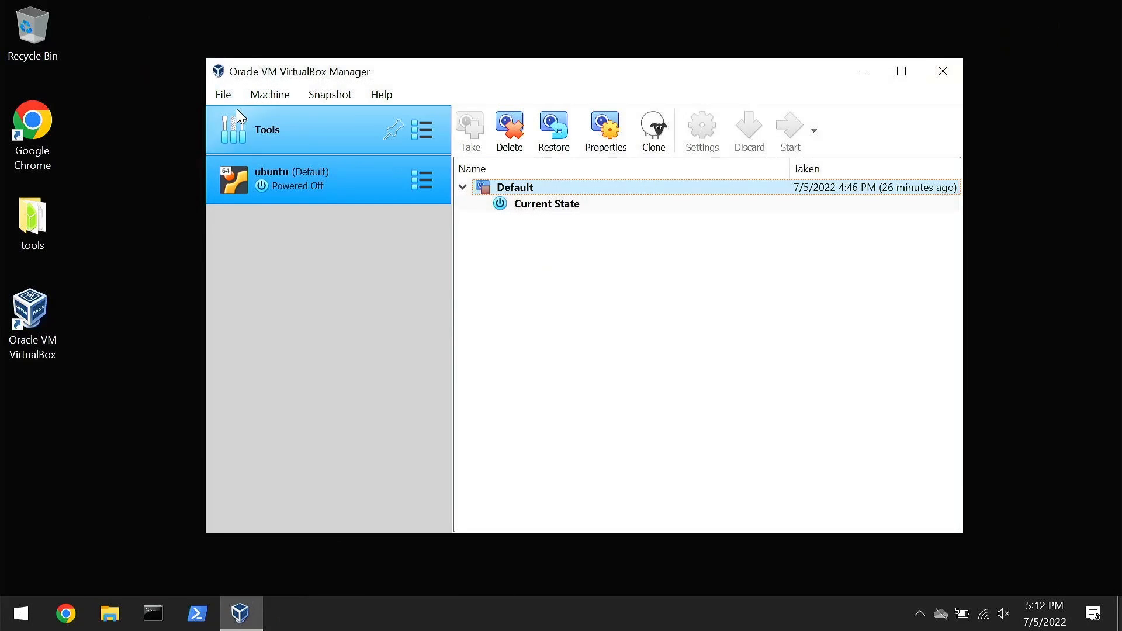
Import the WinDev2206Eval.ova appliance from the extracted WinDev2206Eval.VirtualBox folder in Downloads into VirtualBox.
left_click(227, 96)
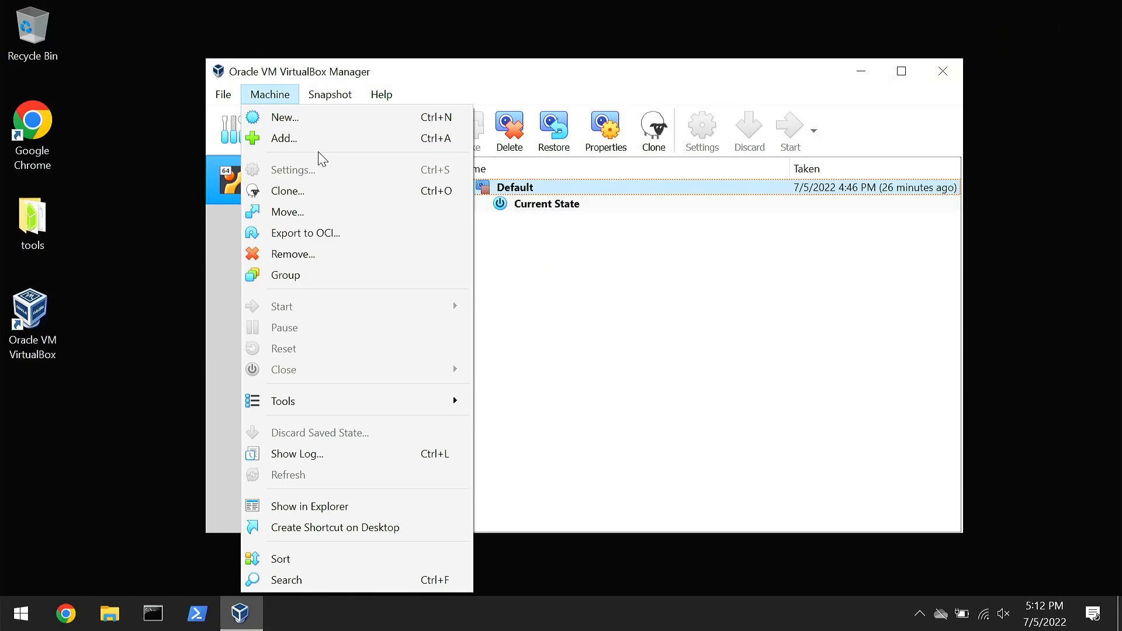
left_click(241, 144)
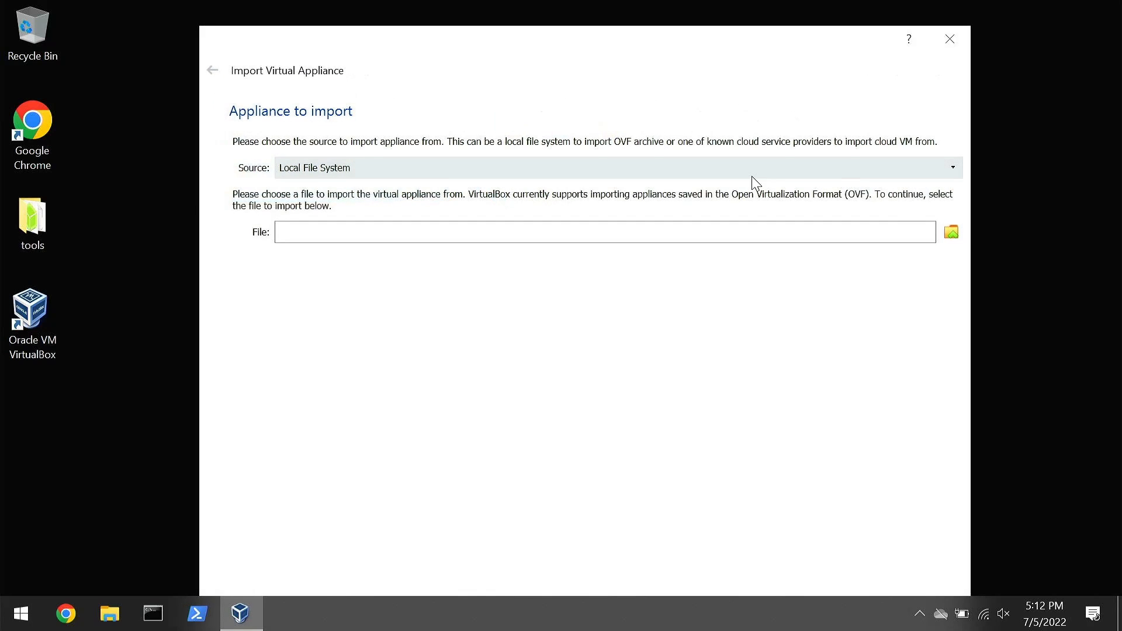
left_click(952, 232)
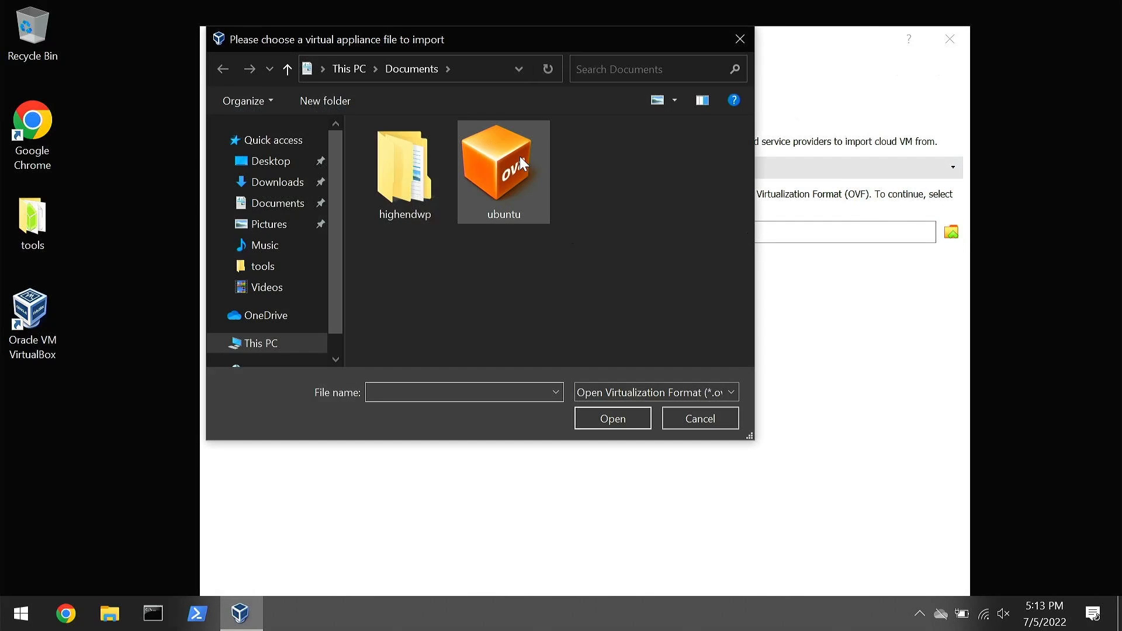
left_click(266, 184)
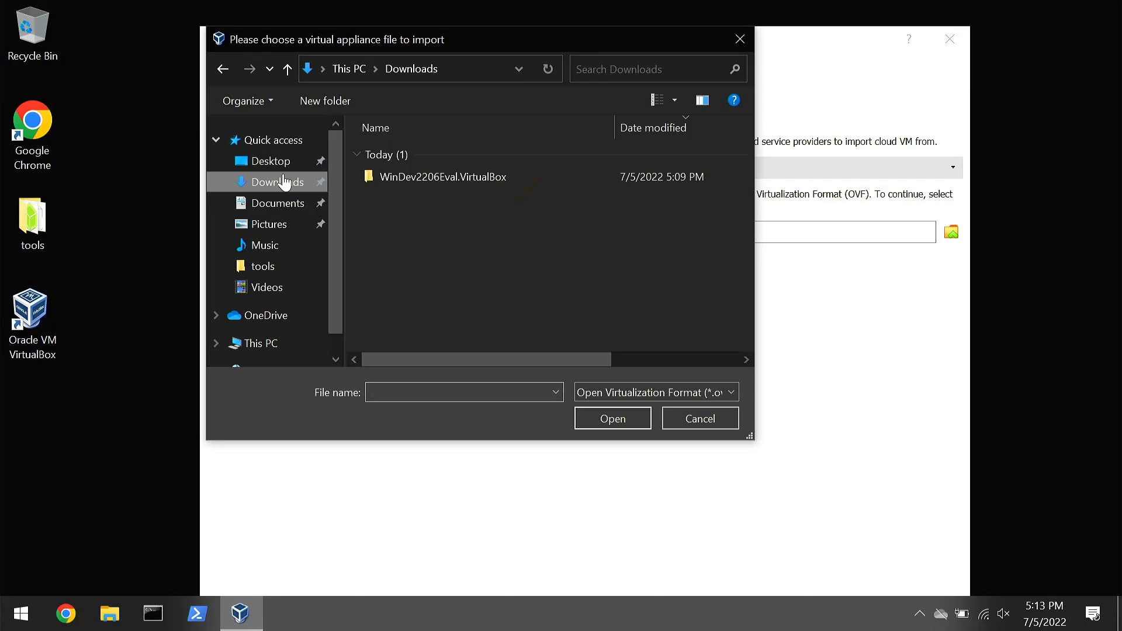
double_click(457, 179)
left_click(448, 164)
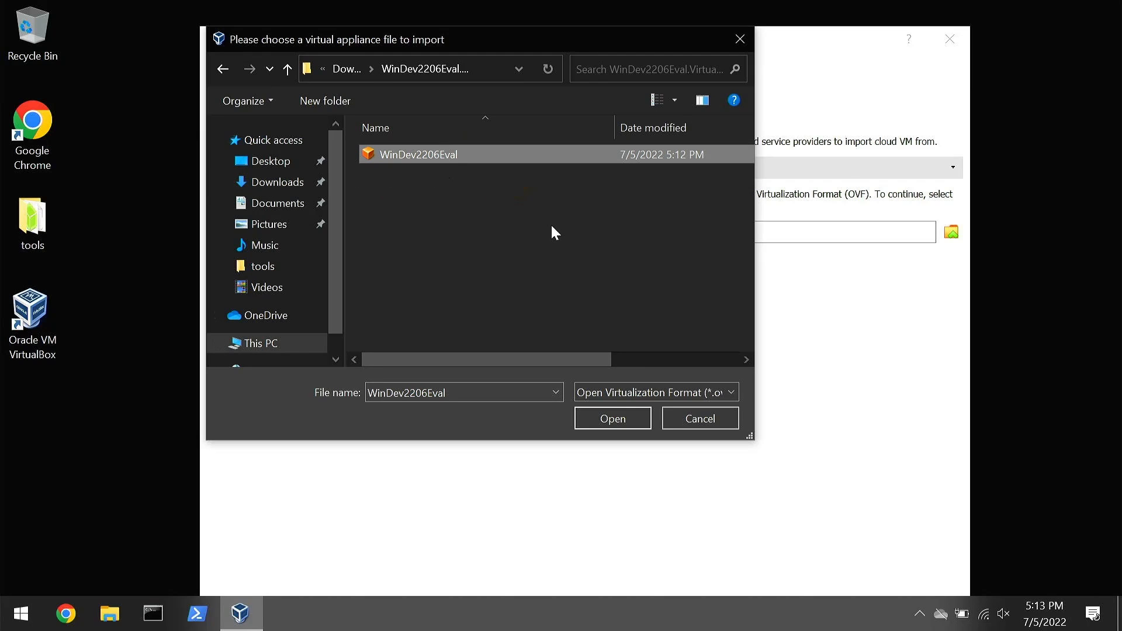
left_click(609, 415)
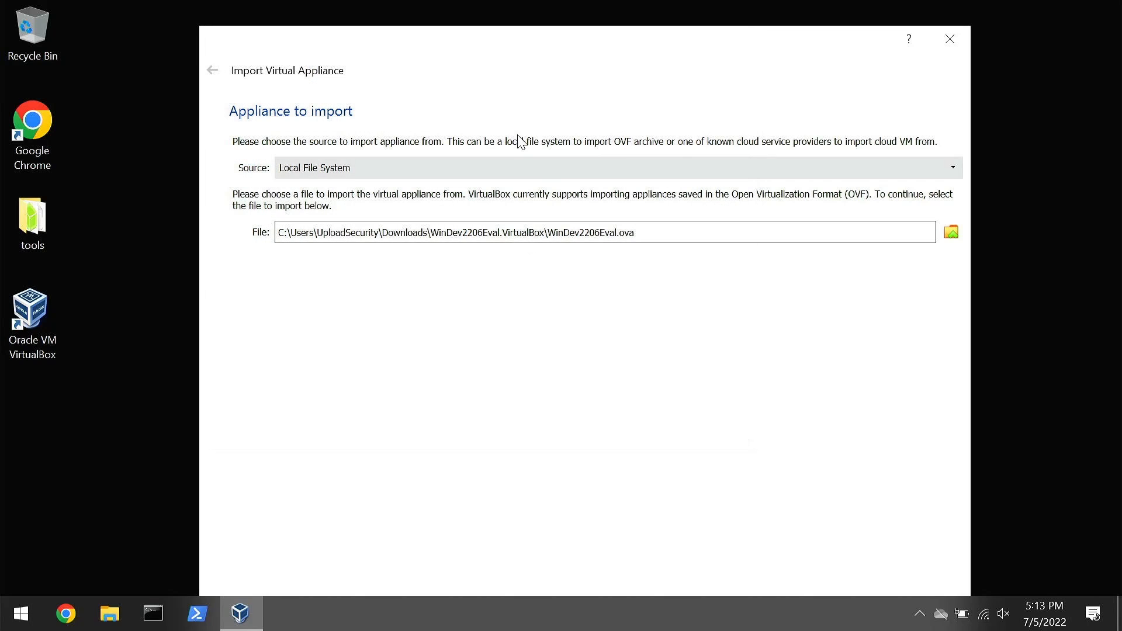
left_click_drag(646, 38, 606, 4)
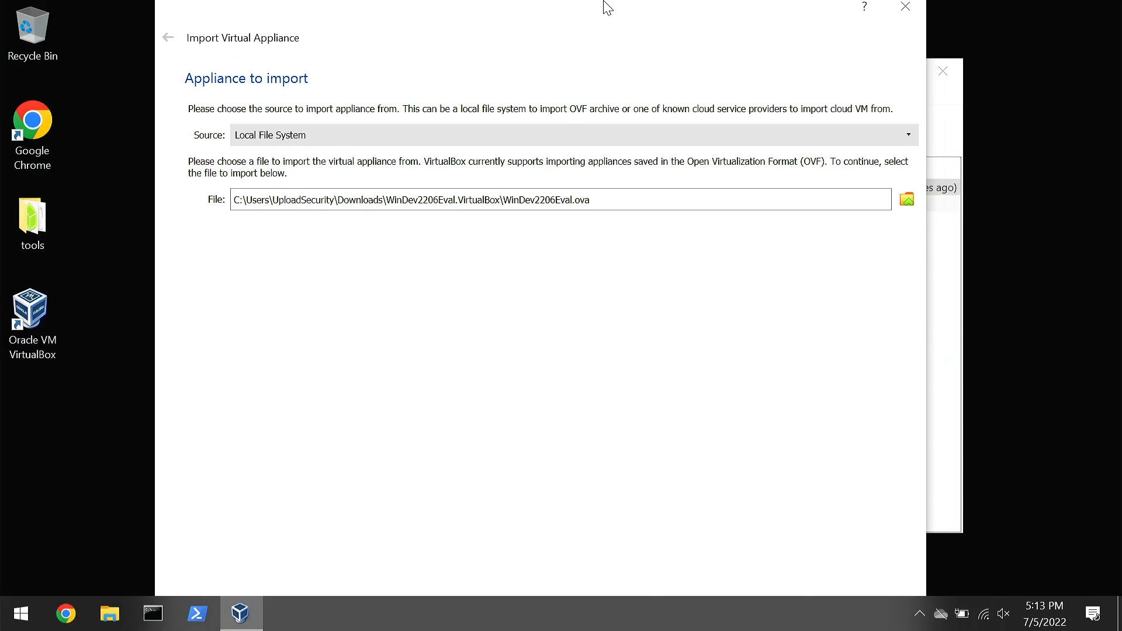
key("Return")
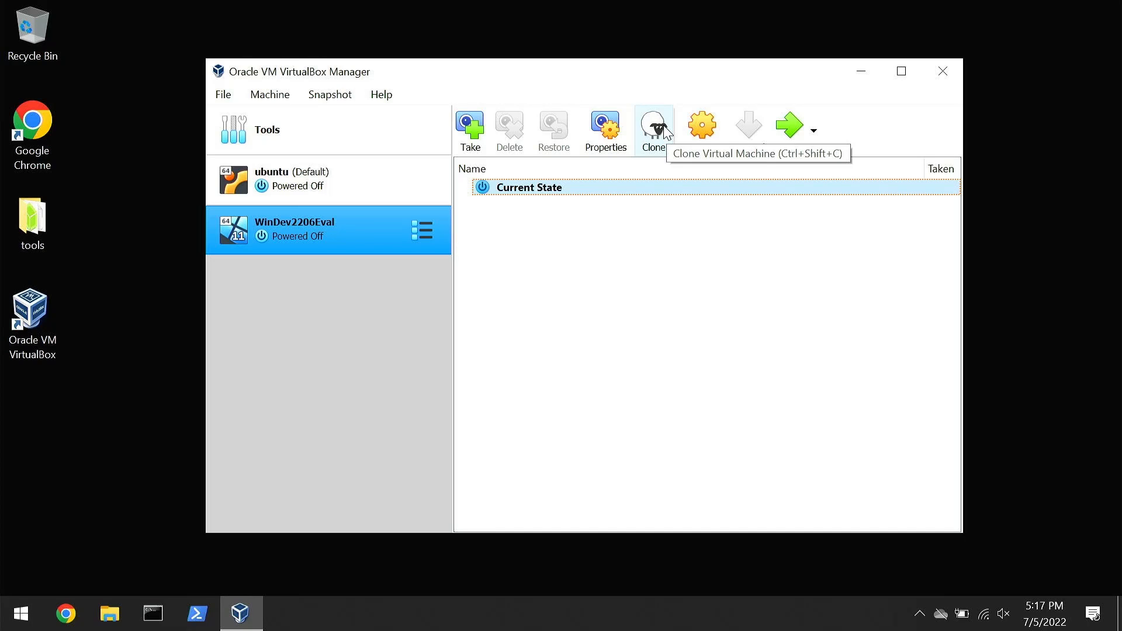
Start the WinDev2206Eval virtual machine and move its window fully into view.
left_click(802, 131)
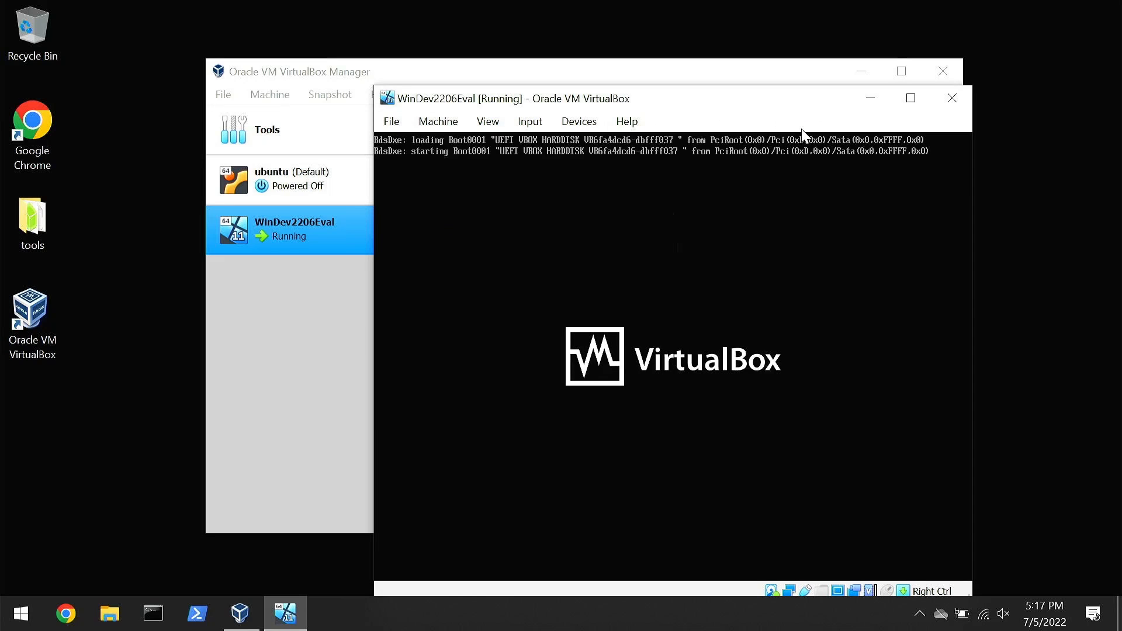
left_click_drag(731, 100, 621, 26)
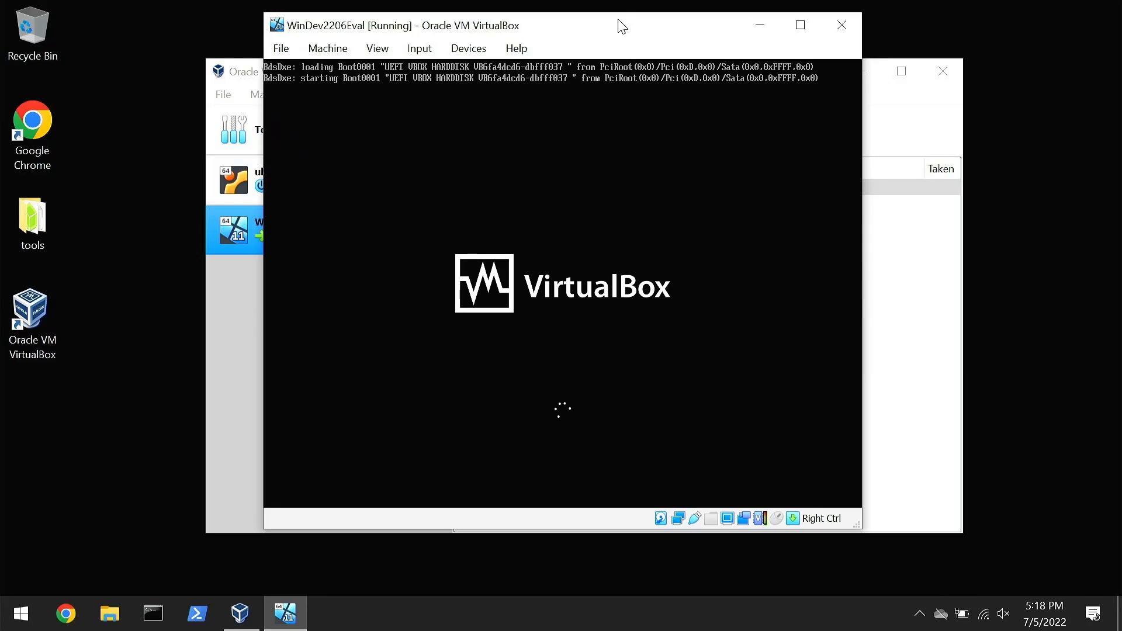